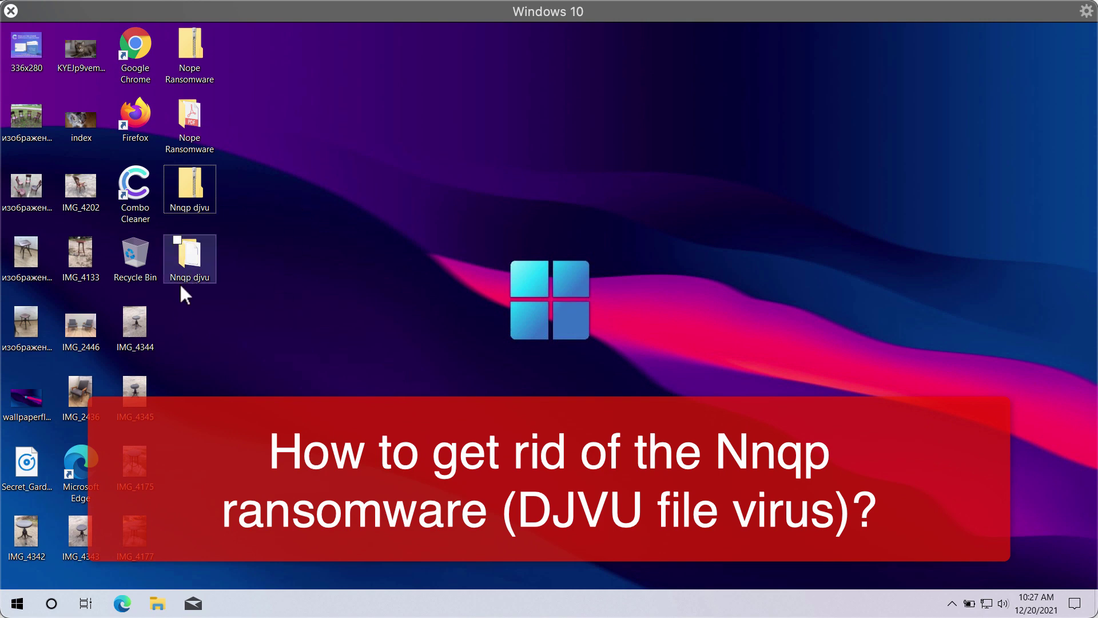
- Open the Nnqp djvu folder, launch the application inside, and close the folder window
double_click(189, 264)
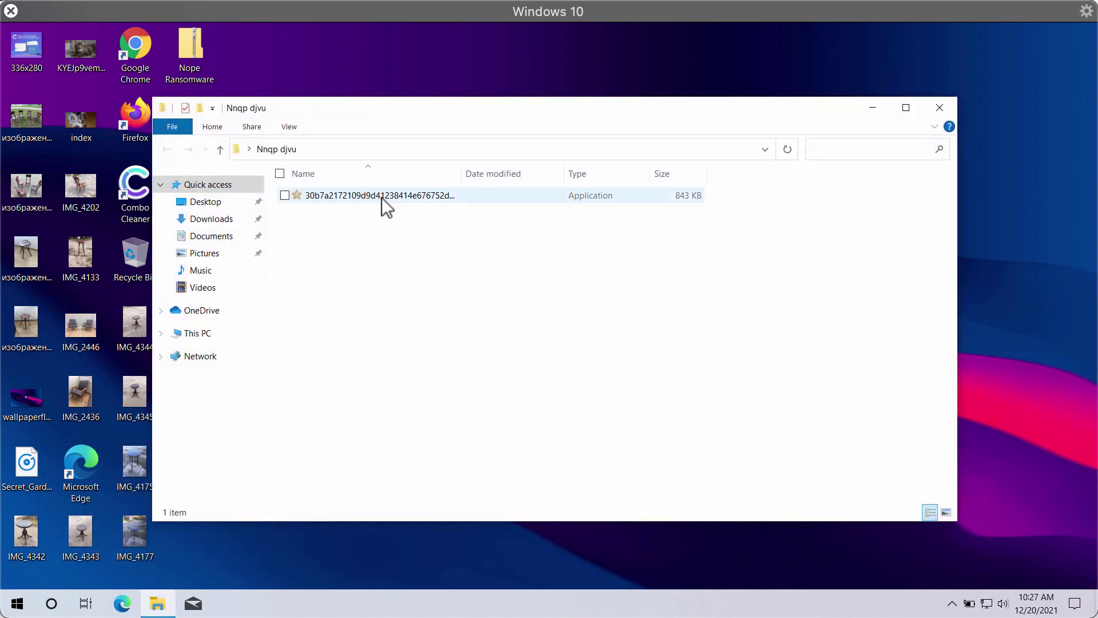
double_click(382, 197)
click(944, 109)
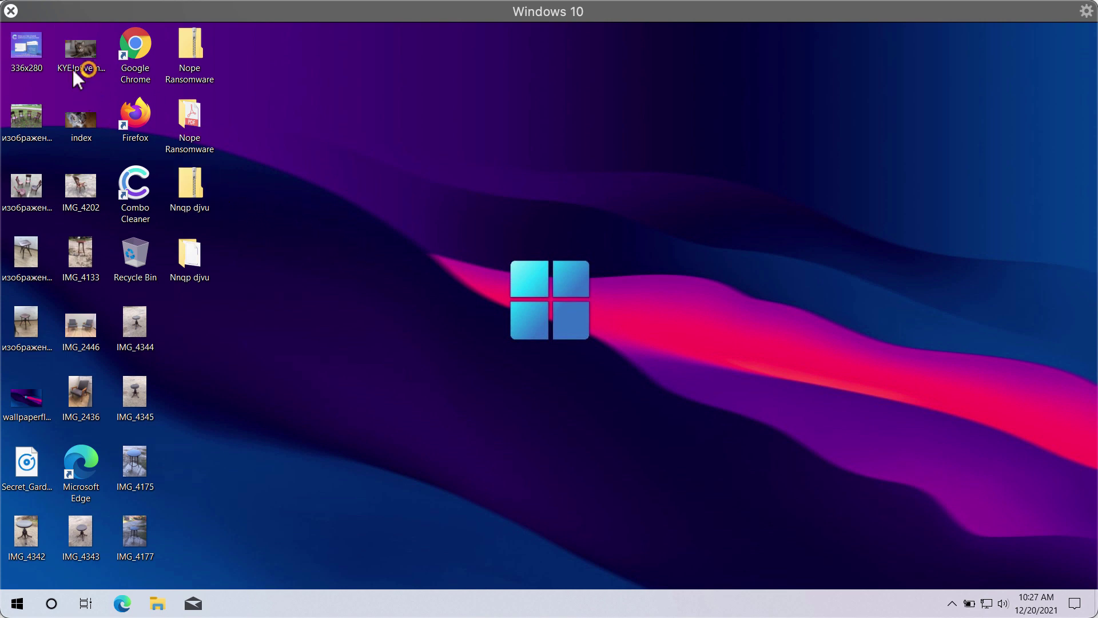
mouse_move(77, 56)
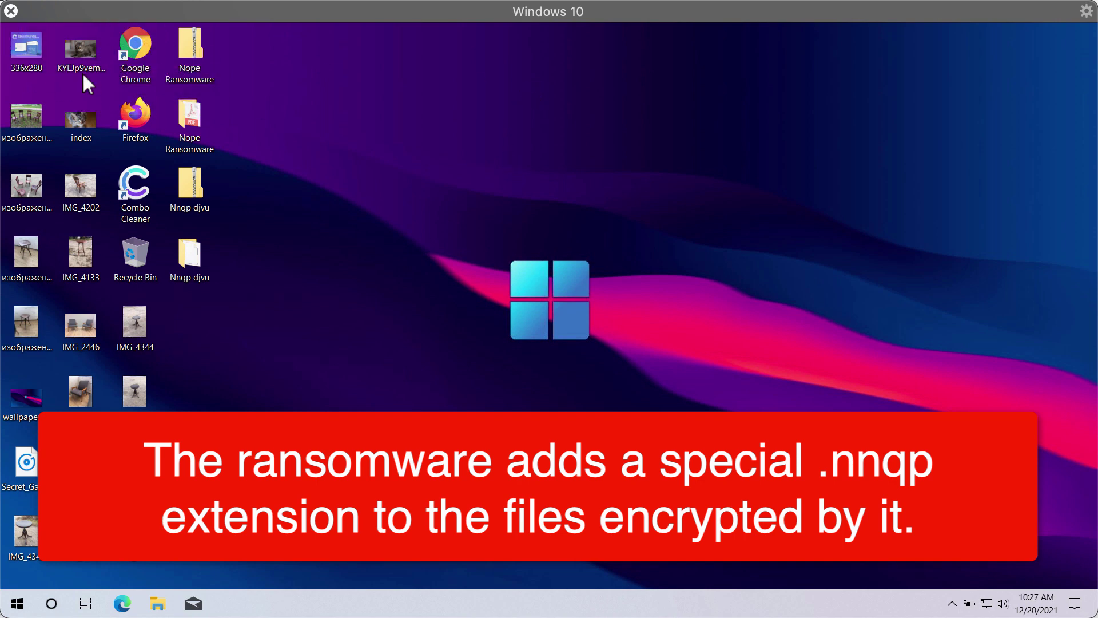
double_click(84, 52)
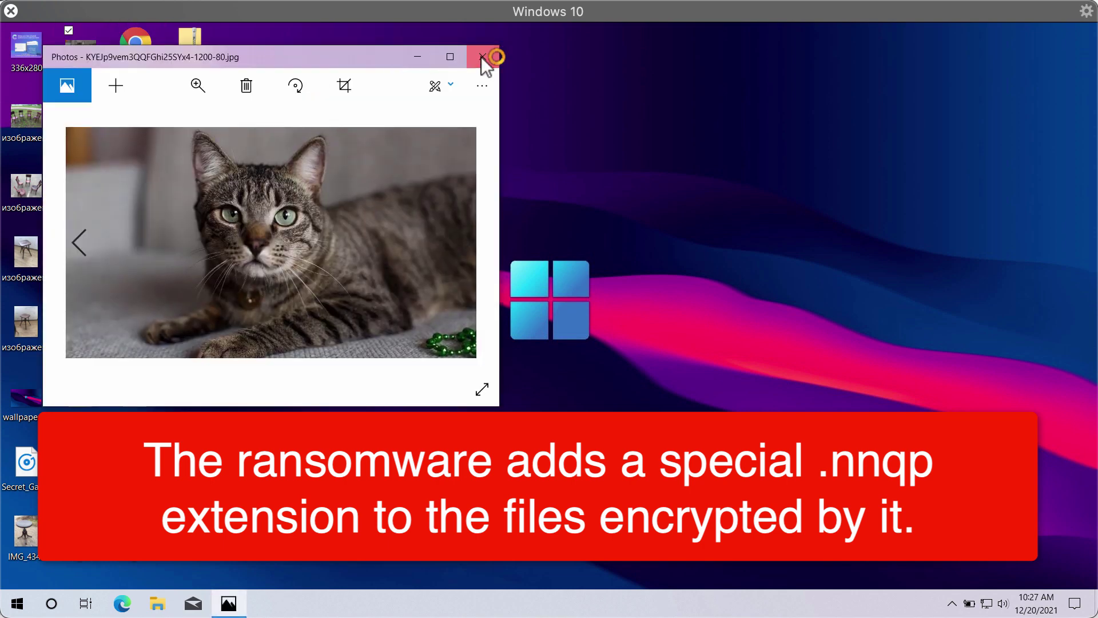
click(482, 56)
click(18, 194)
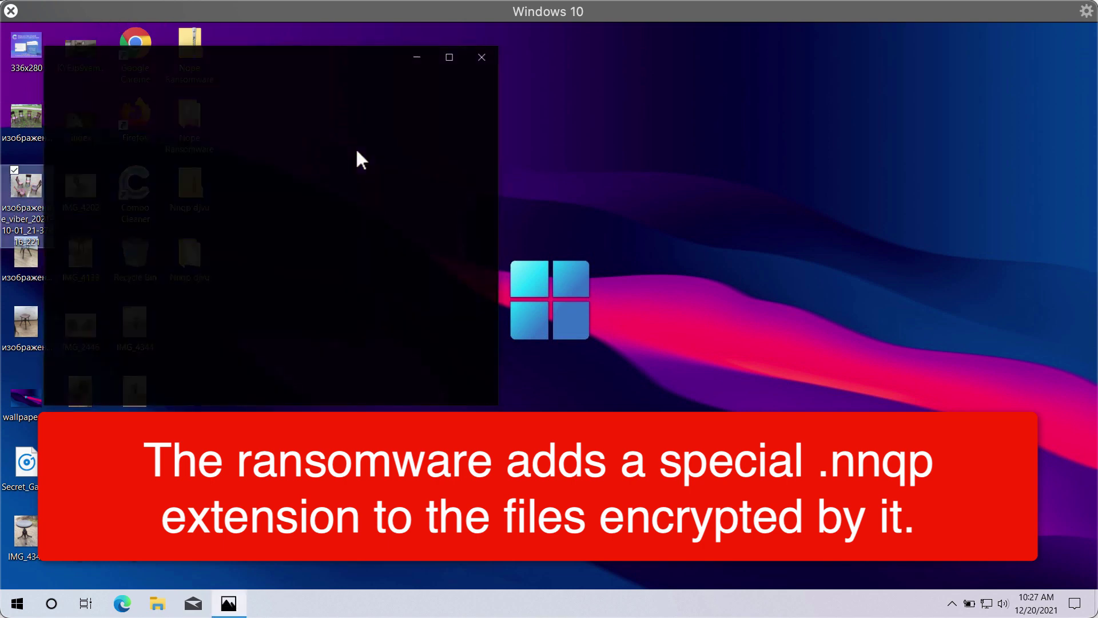
click(483, 58)
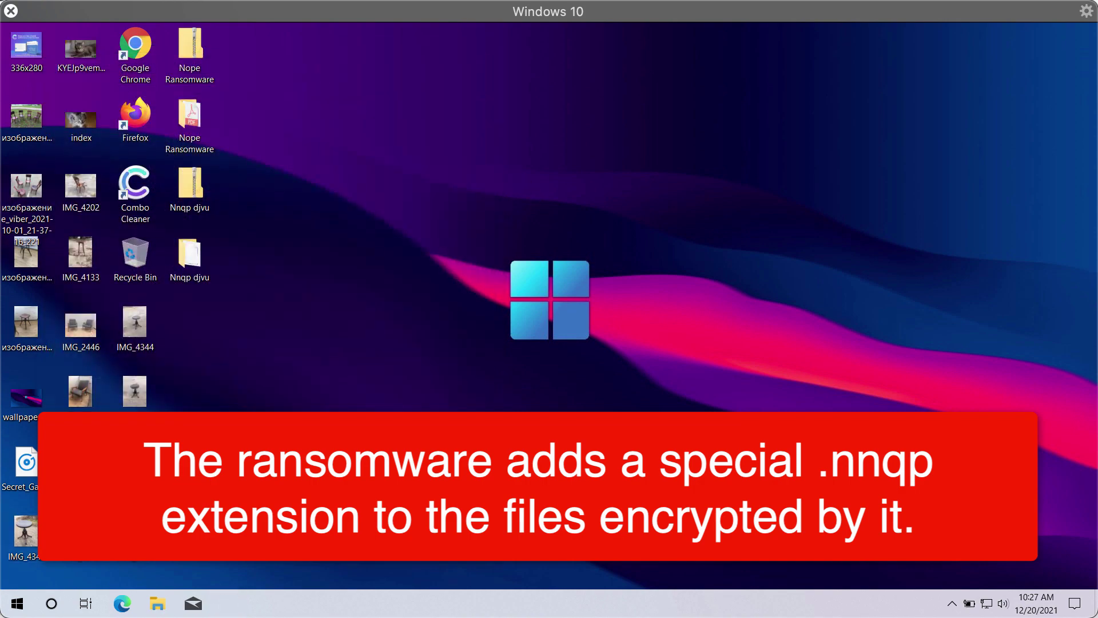
key(Down)
key(Return)
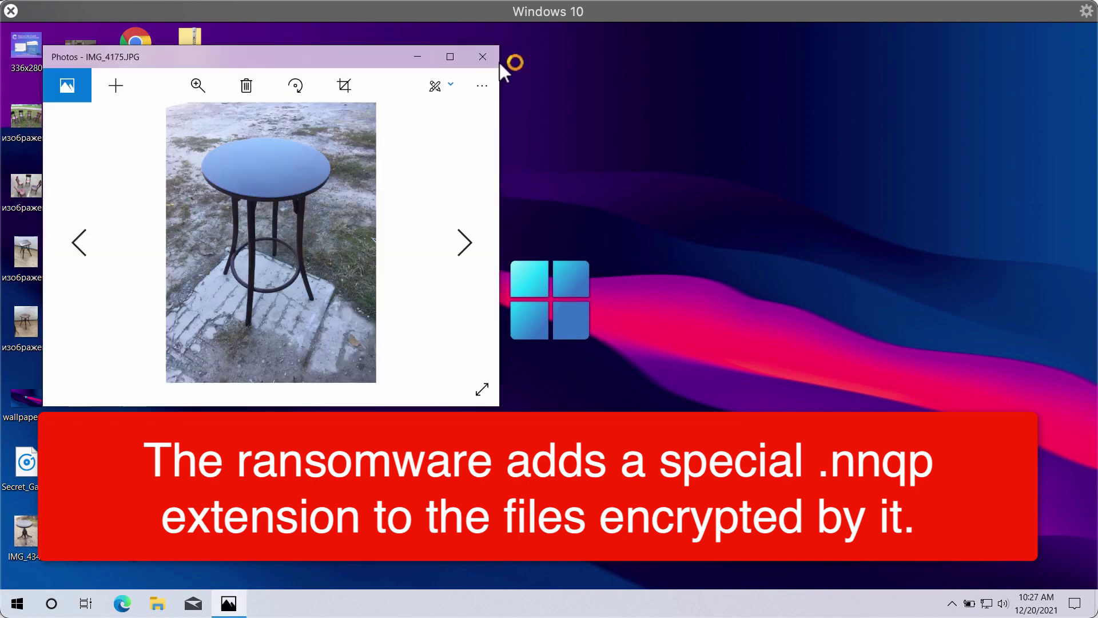
click(496, 63)
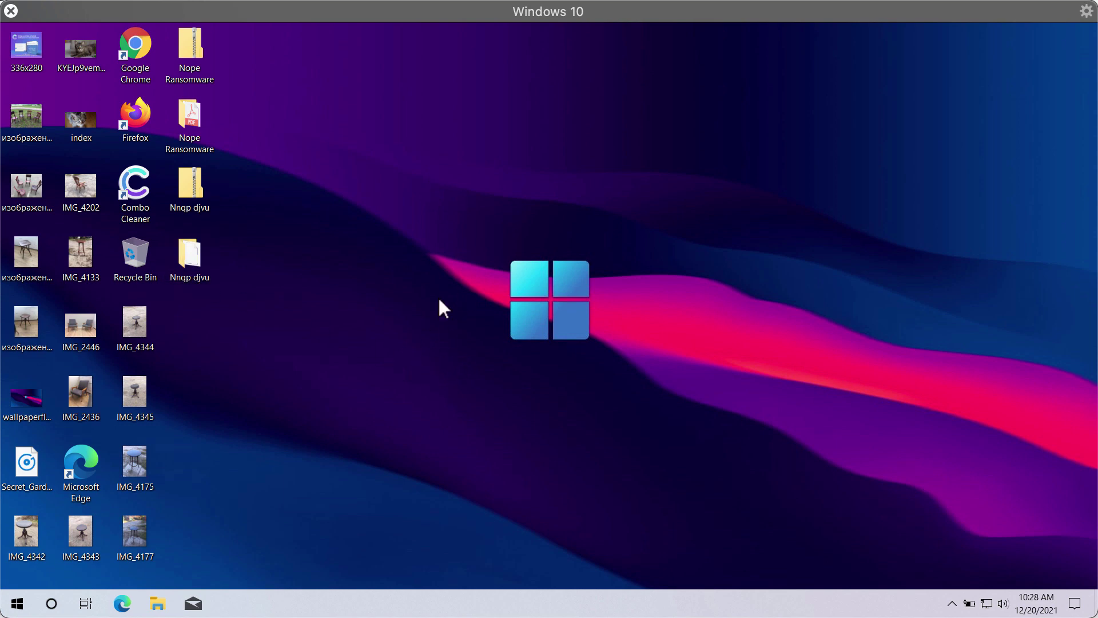
- Sign out from the Start right-click menu, then sign back in from the lock screen
right_click(17, 604)
mouse_move(147, 564)
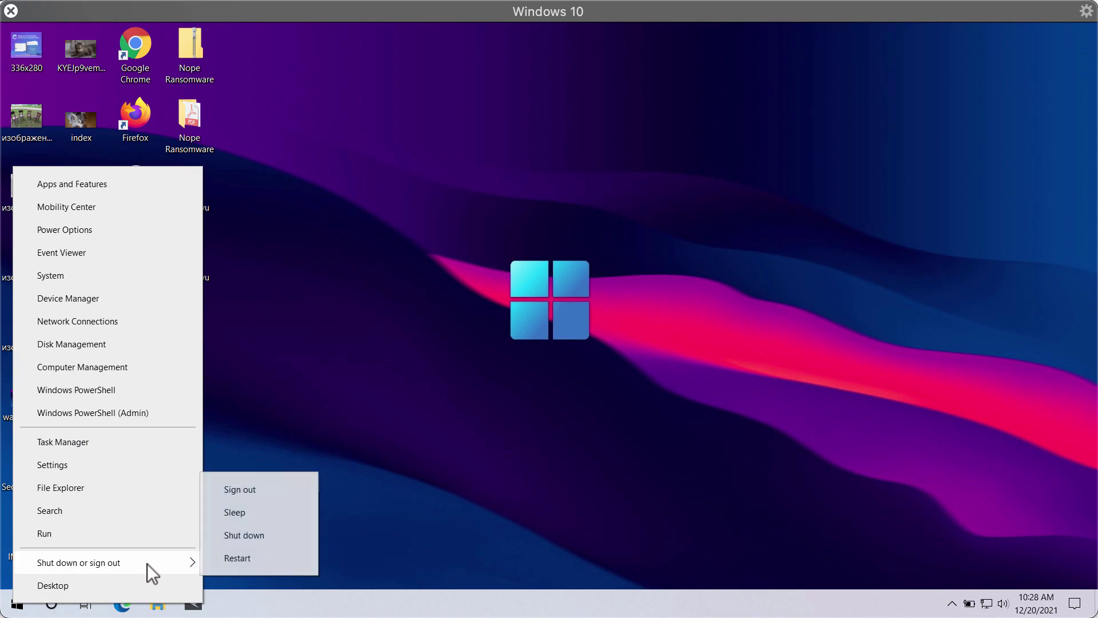
click(252, 488)
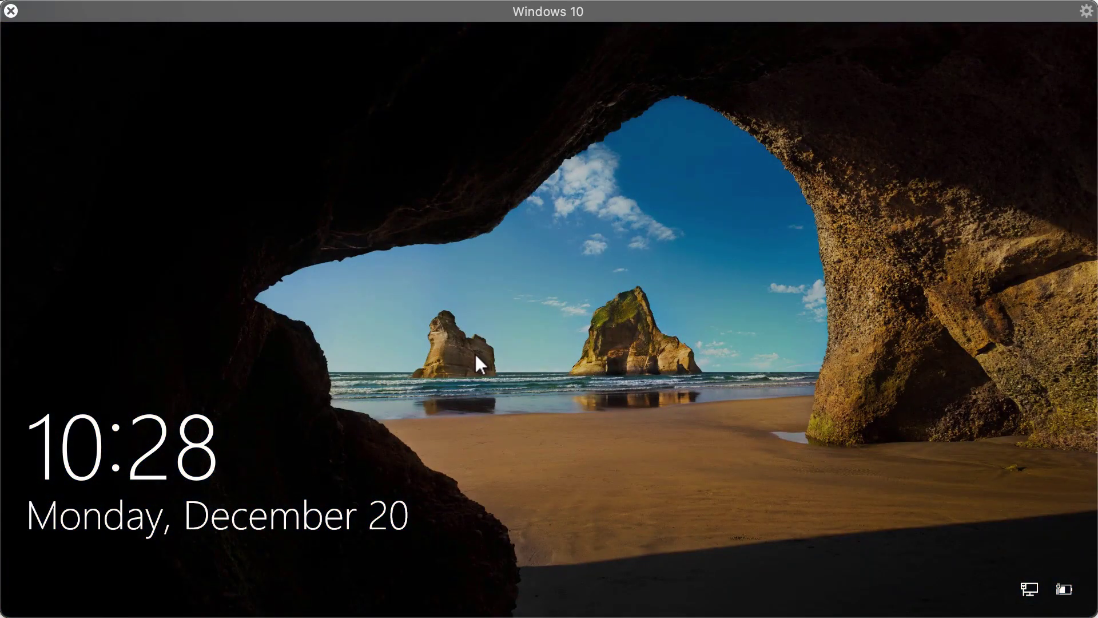
click(474, 352)
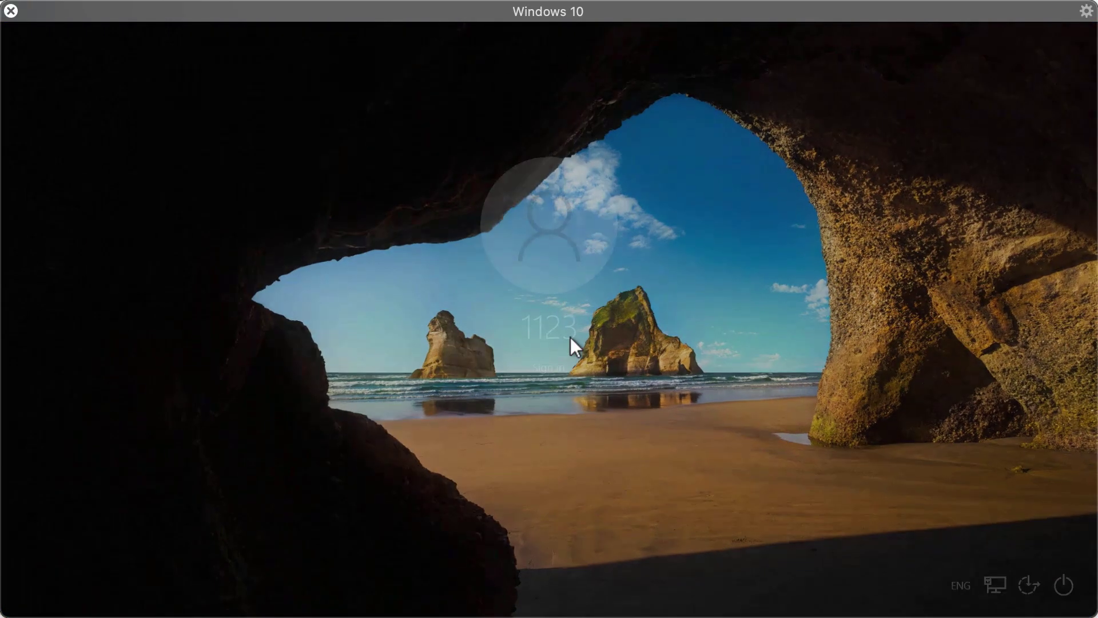
click(562, 373)
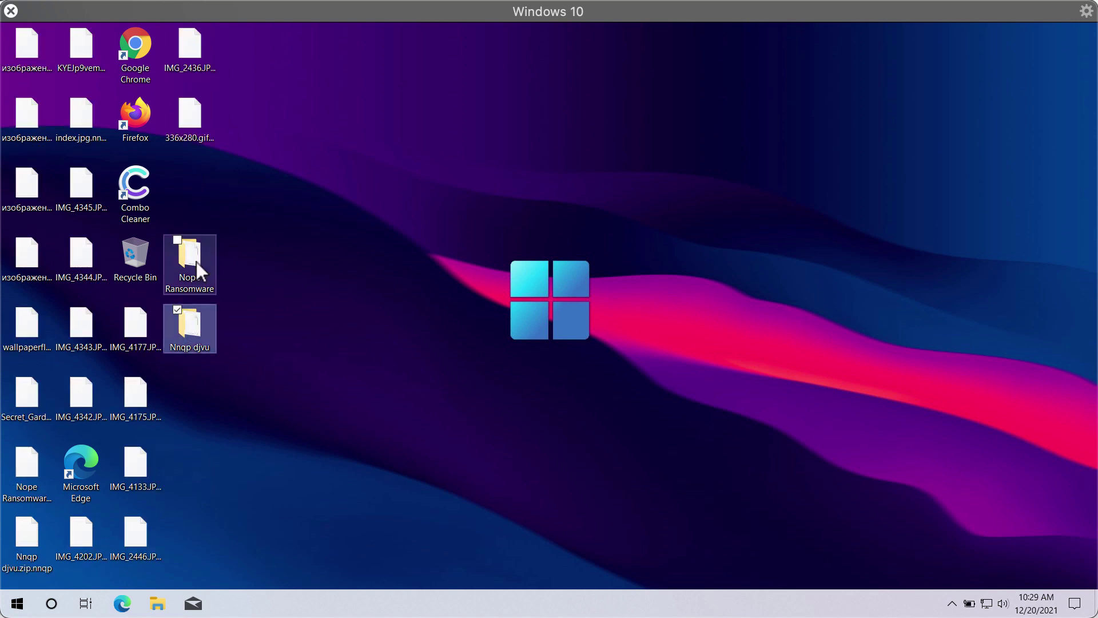
- Rename IMG_4345.JPG.nnqp to IMG_4345.JPG by deleting the .nnqp extension
click(83, 197)
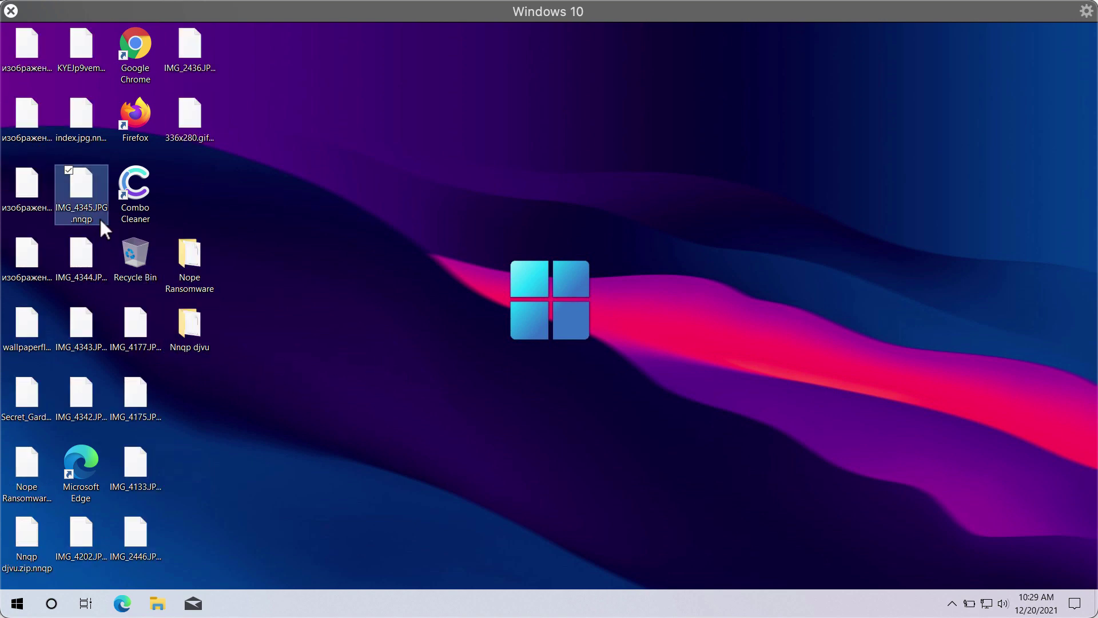
click(96, 216)
click(100, 218)
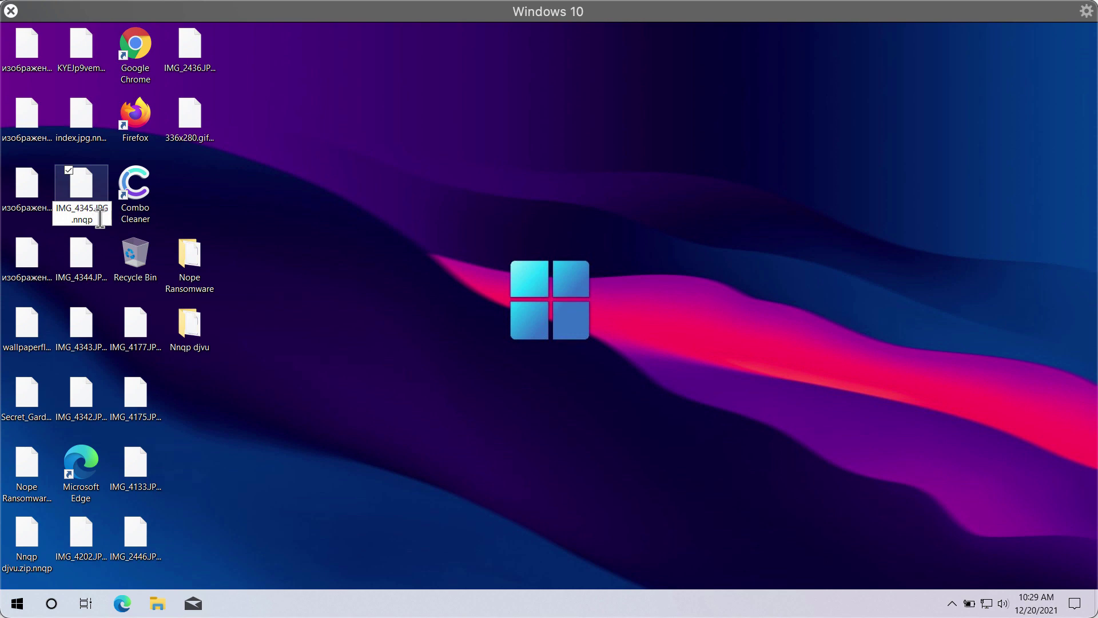
key(BackSpace)
key(BackSpace)
key(BackSpace)
key(BackSpace)
key(BackSpace)
key(Return)
key(Return)
- Try opening IMG_4345 in Photos twice, closing the viewer when it fails
double_click(98, 218)
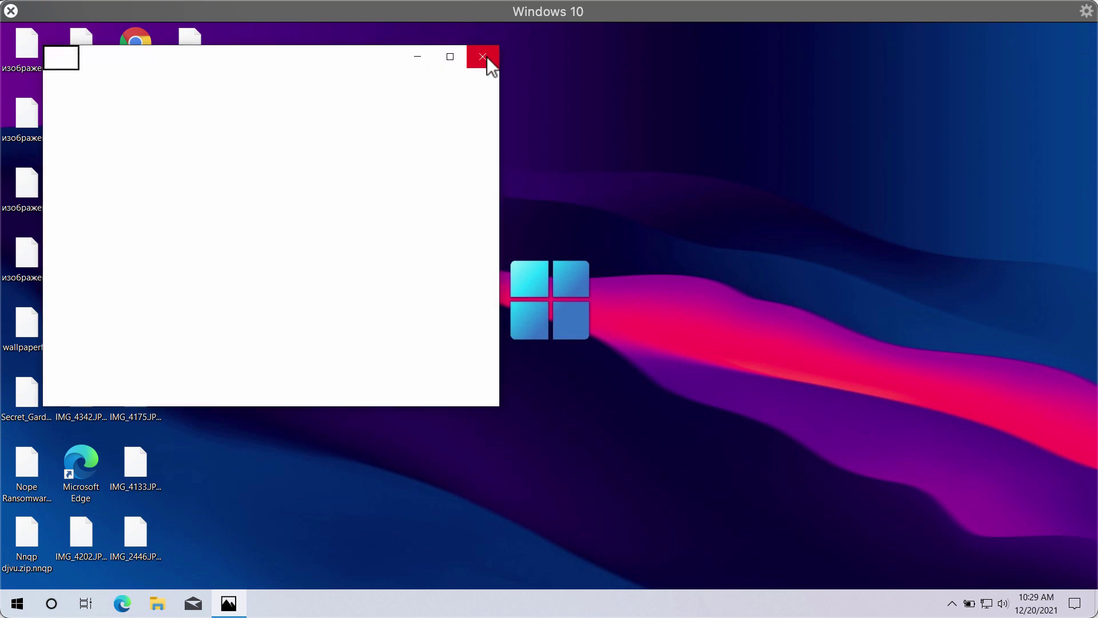
click(484, 56)
double_click(68, 197)
click(484, 57)
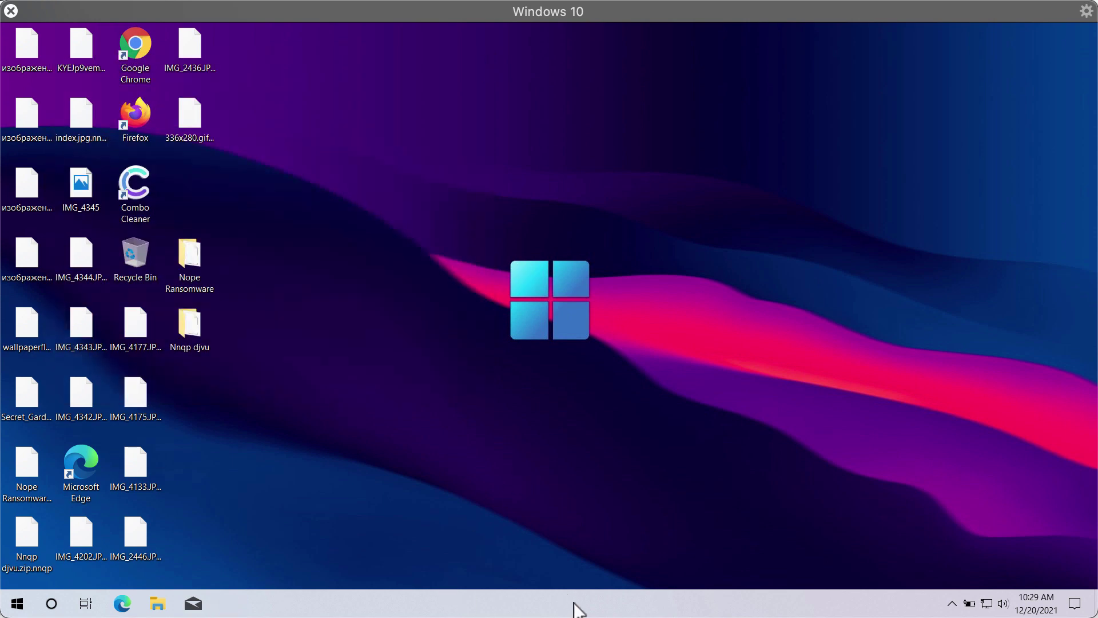
- Launch Task Manager from the taskbar menu and move it toward the screen centre
right_click(600, 605)
click(522, 517)
right_click(588, 605)
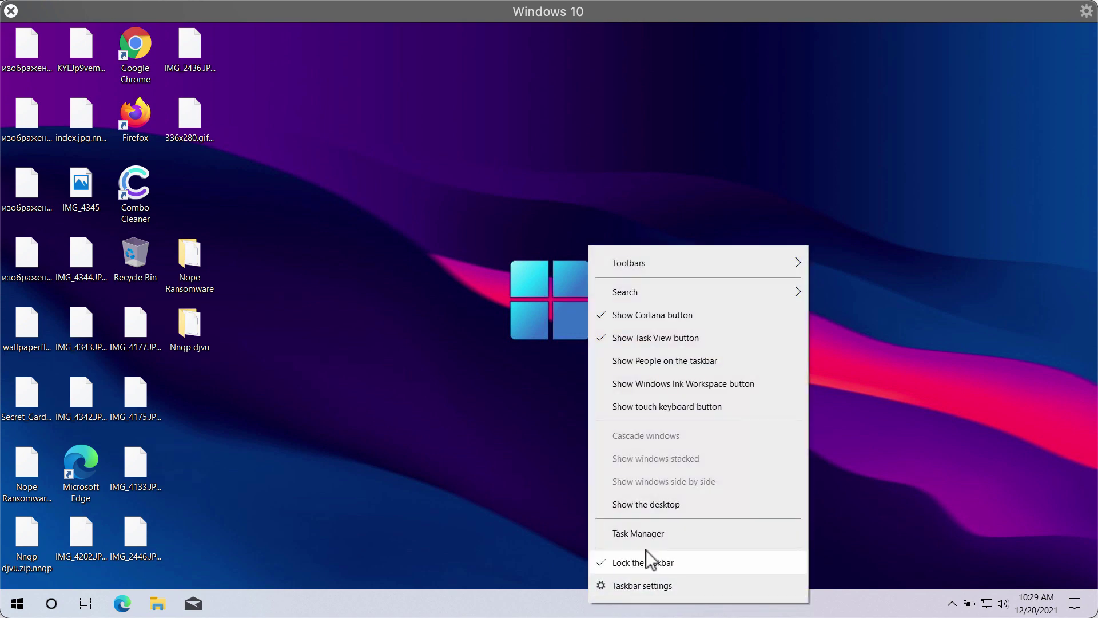
click(658, 527)
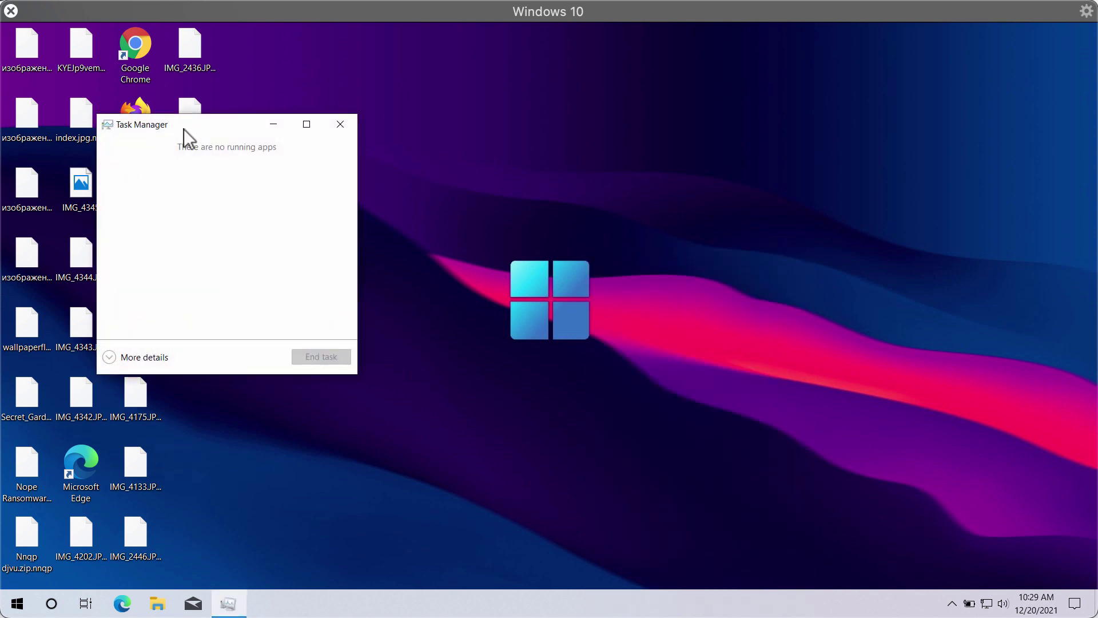
drag(184, 129, 381, 116)
- Expand Task Manager to More details and scroll through the Processes list
click(347, 342)
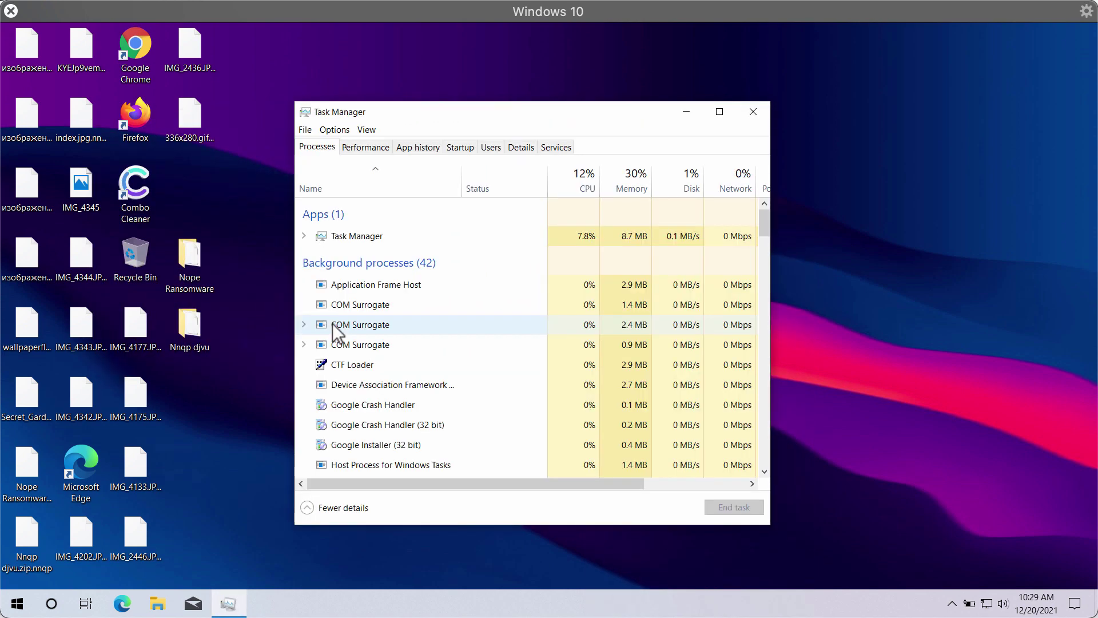
scroll(410, 337, down, 10)
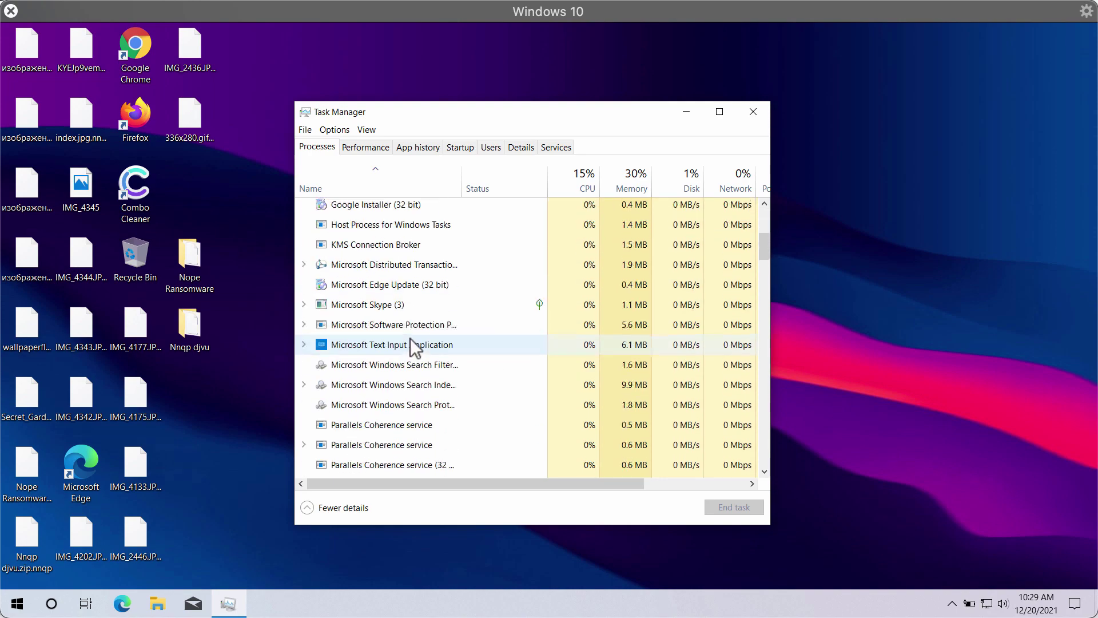
scroll(410, 337, down, 3)
scroll(410, 337, up, 13)
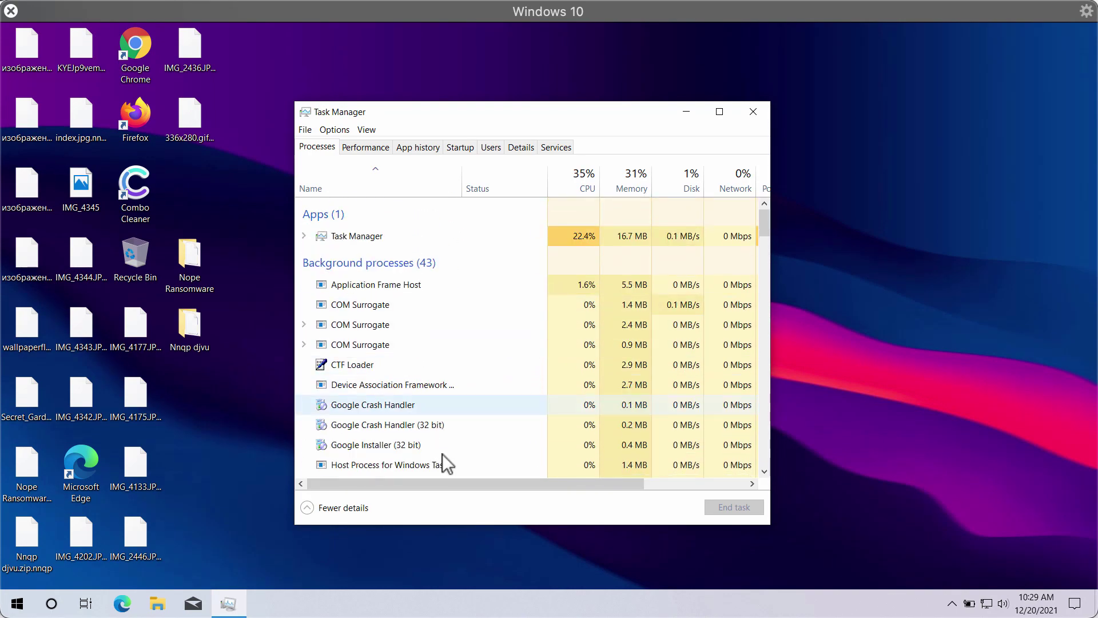
drag(540, 118, 647, 104)
scroll(474, 296, down, 3)
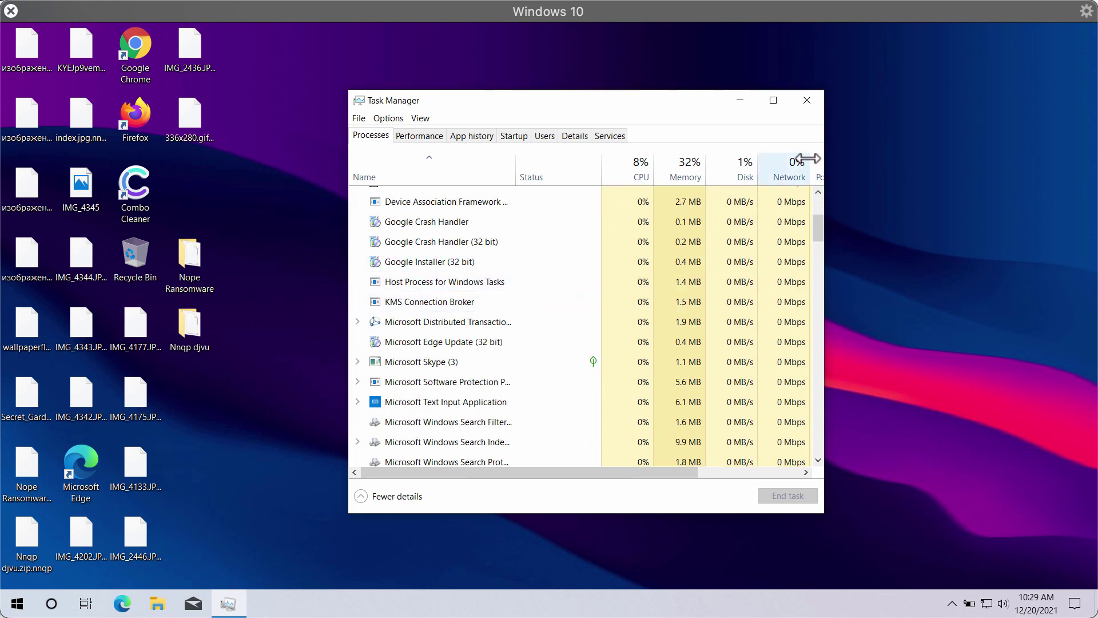
- Close Task Manager and open the Combo Cleaner website in Google Chrome
click(814, 98)
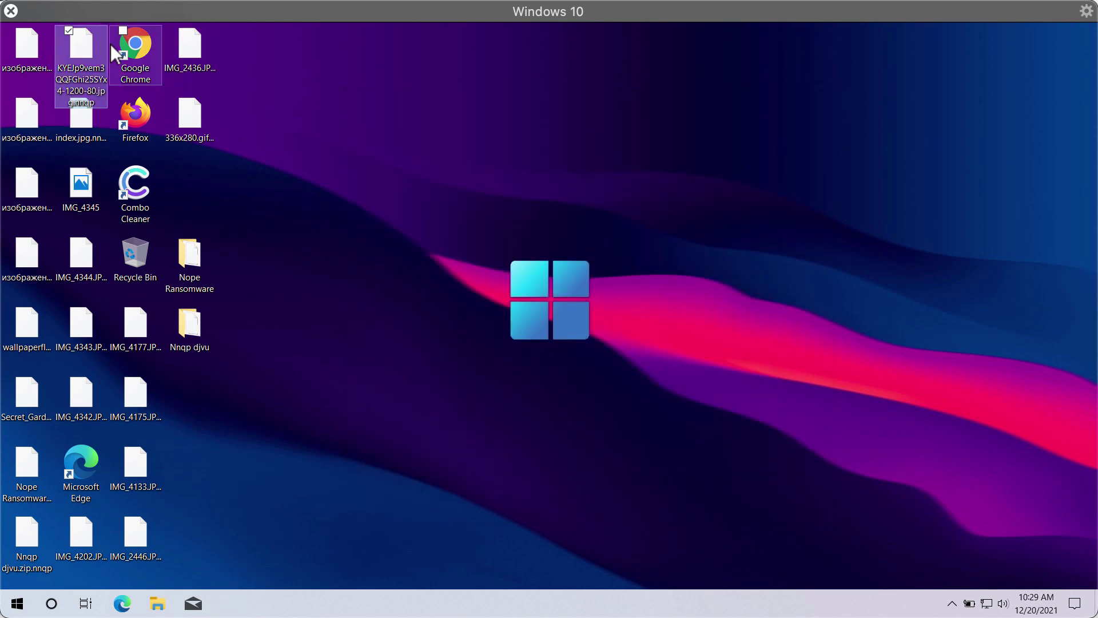
double_click(116, 45)
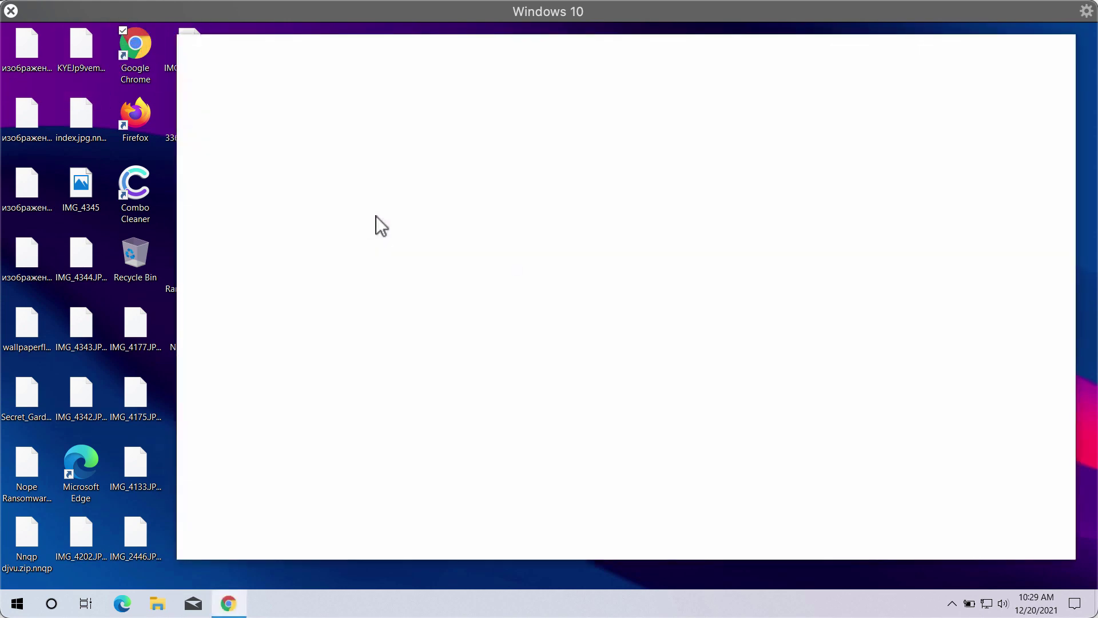
click(617, 394)
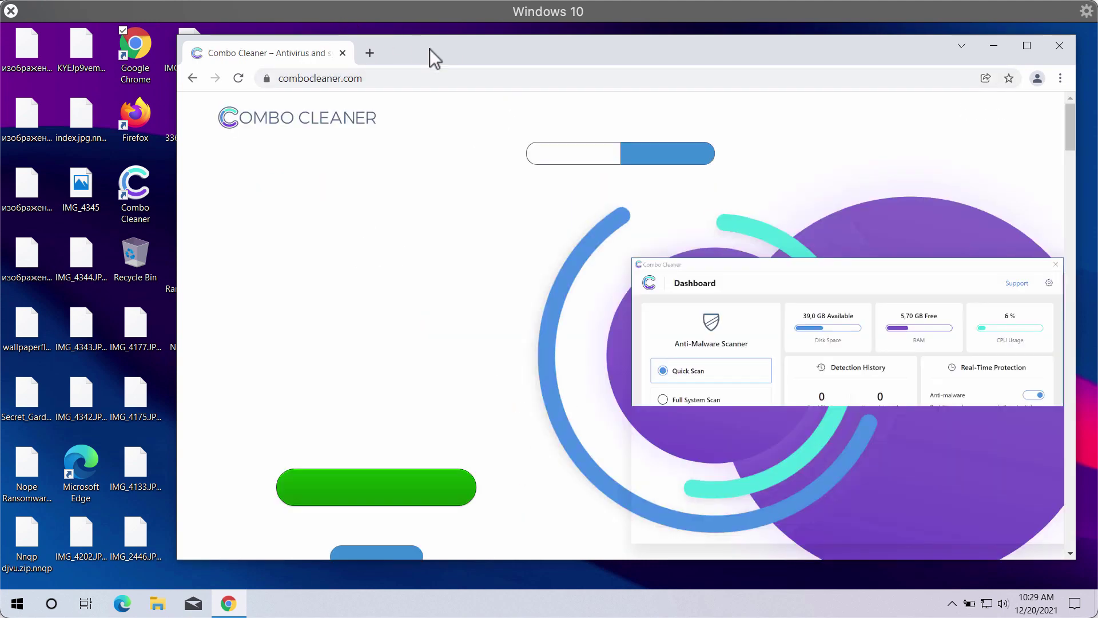
- Download CCSetup.exe from combocleaner.com and run the installer
drag(452, 53, 491, 48)
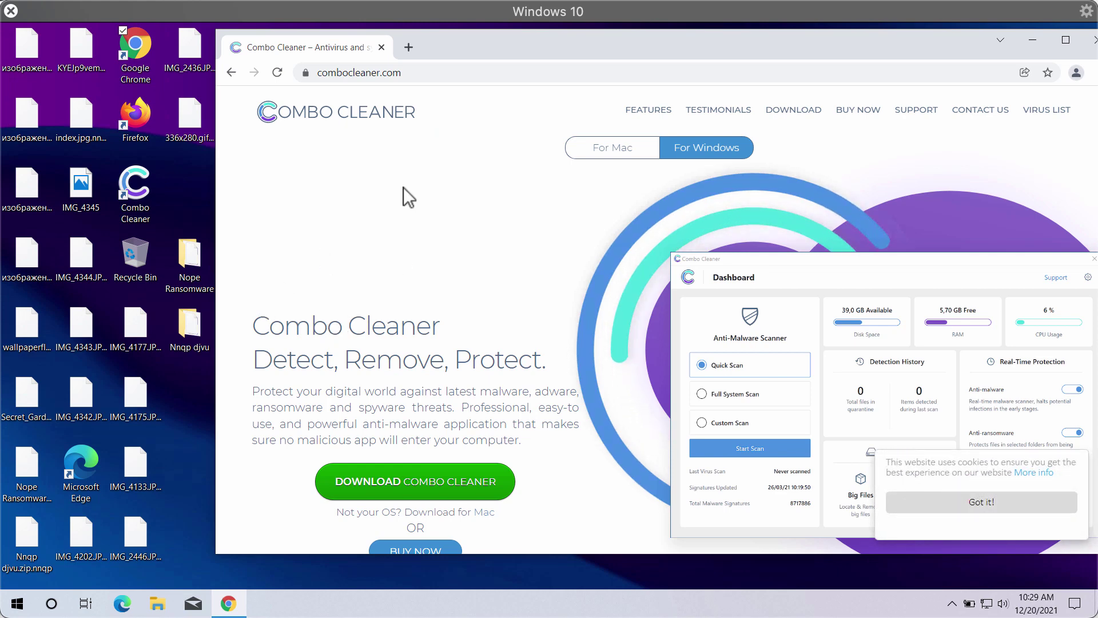
drag(465, 43, 456, 47)
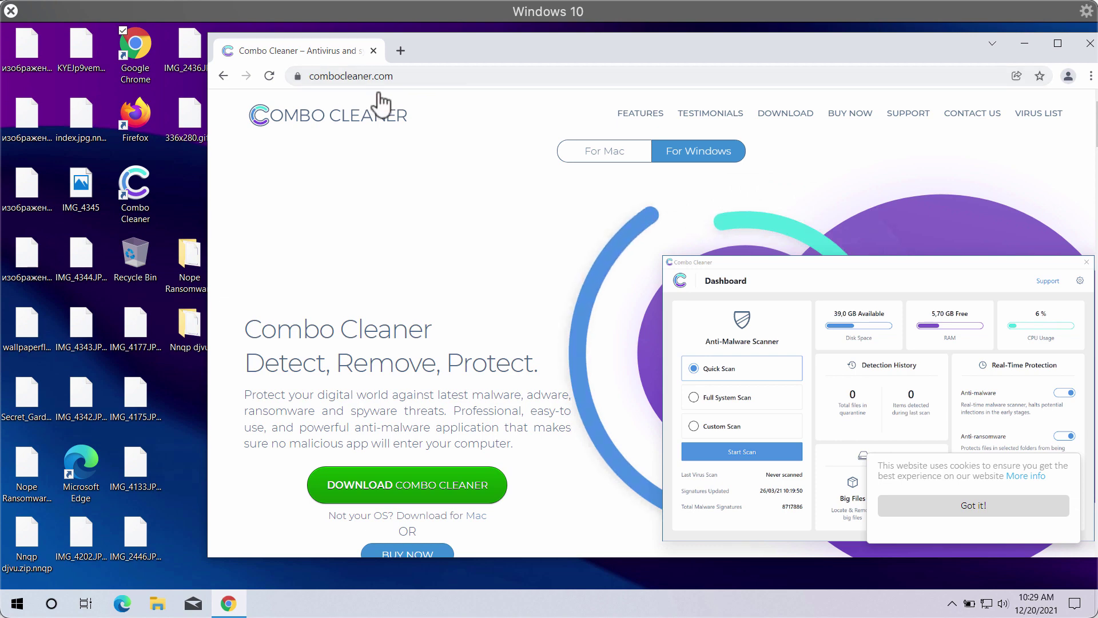
click(429, 502)
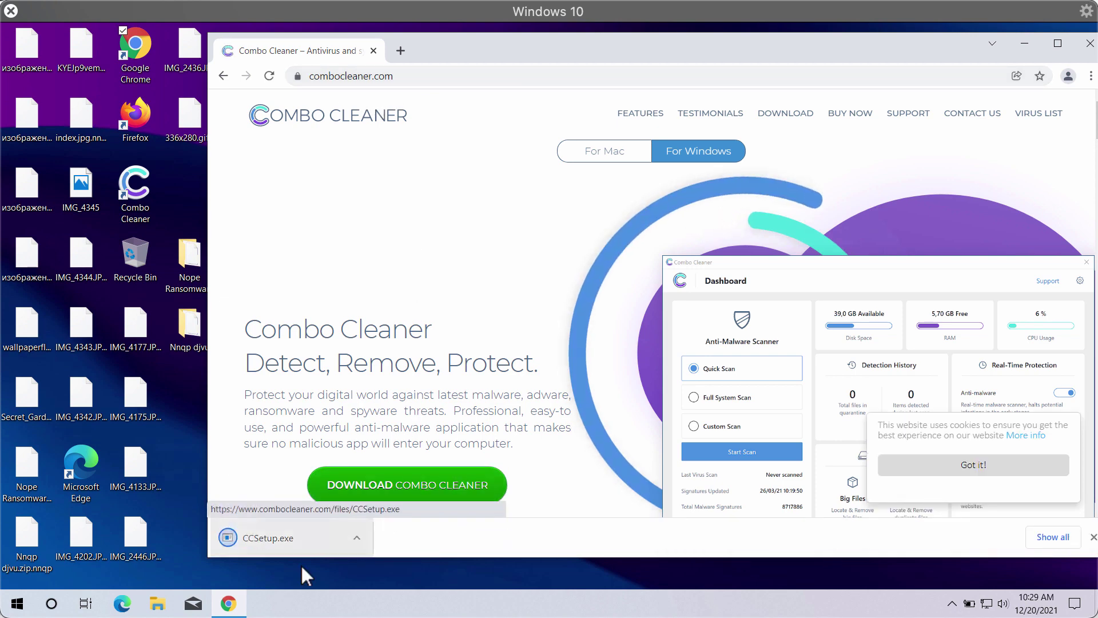
click(294, 538)
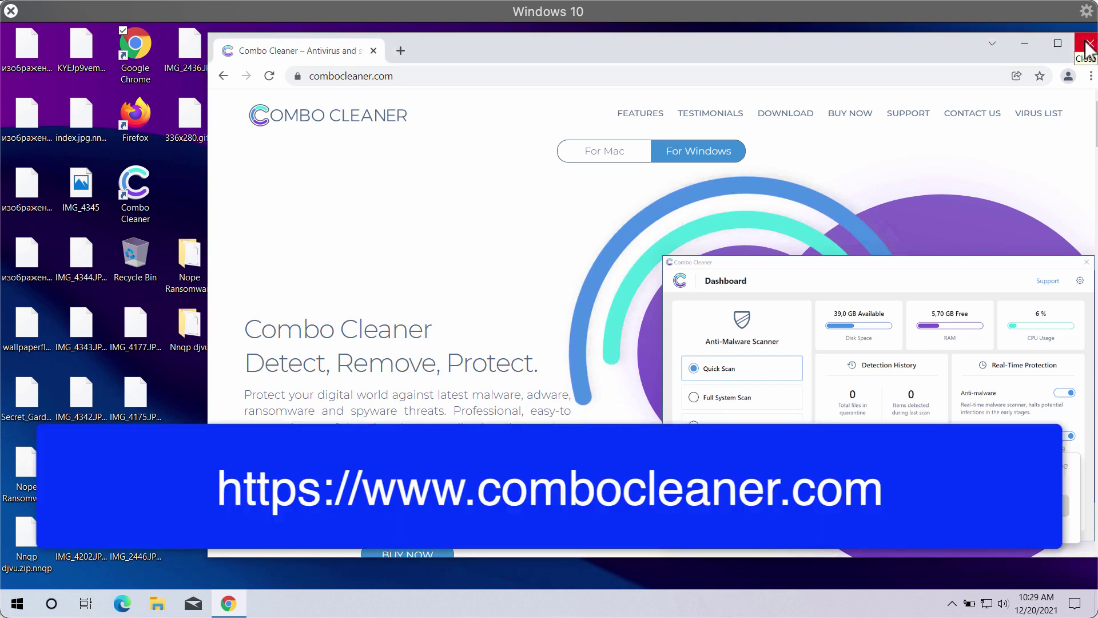
- Close Chrome and start the Repair of Combo Cleaner in the InstallShield Wizard
click(1085, 48)
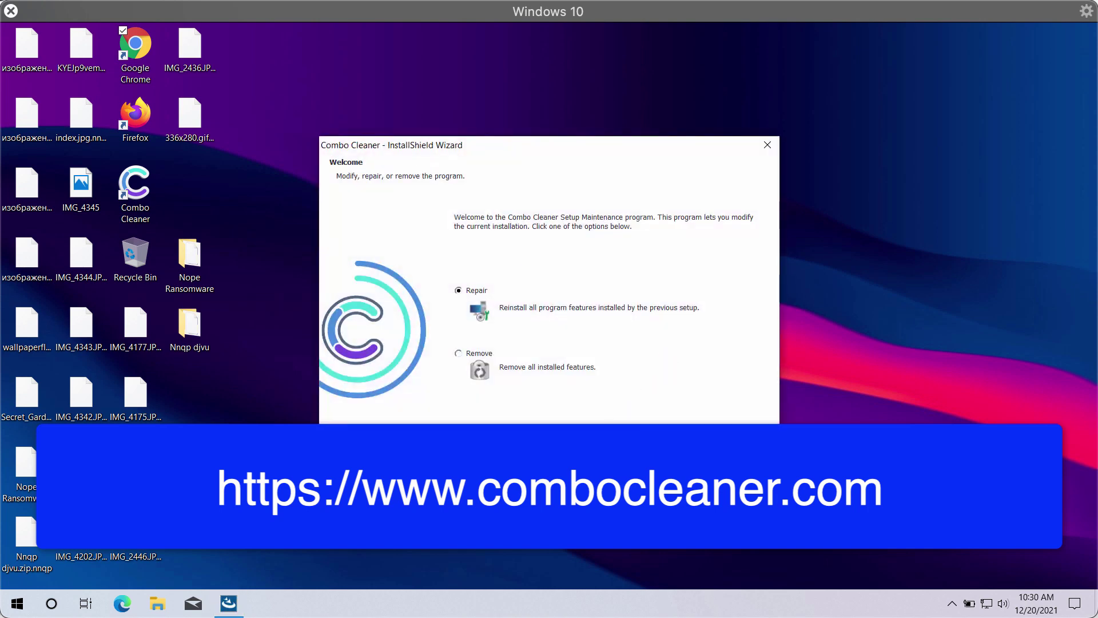
key(Return)
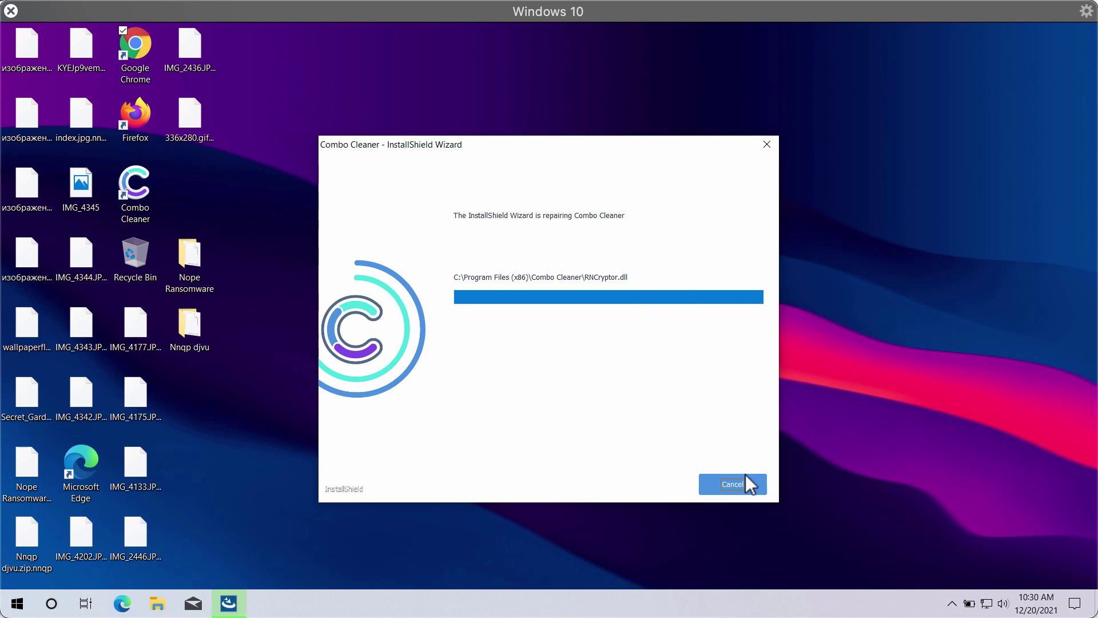
- Finish the setup wizard, launch Combo Cleaner from the desktop, and start a Quick Scan
click(735, 485)
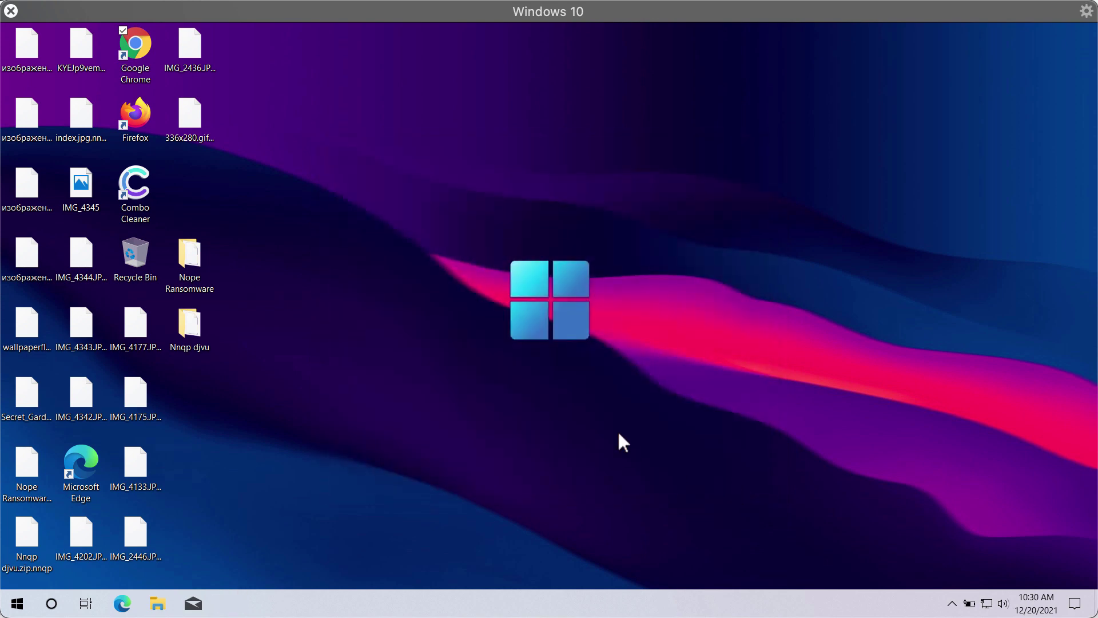
click(144, 192)
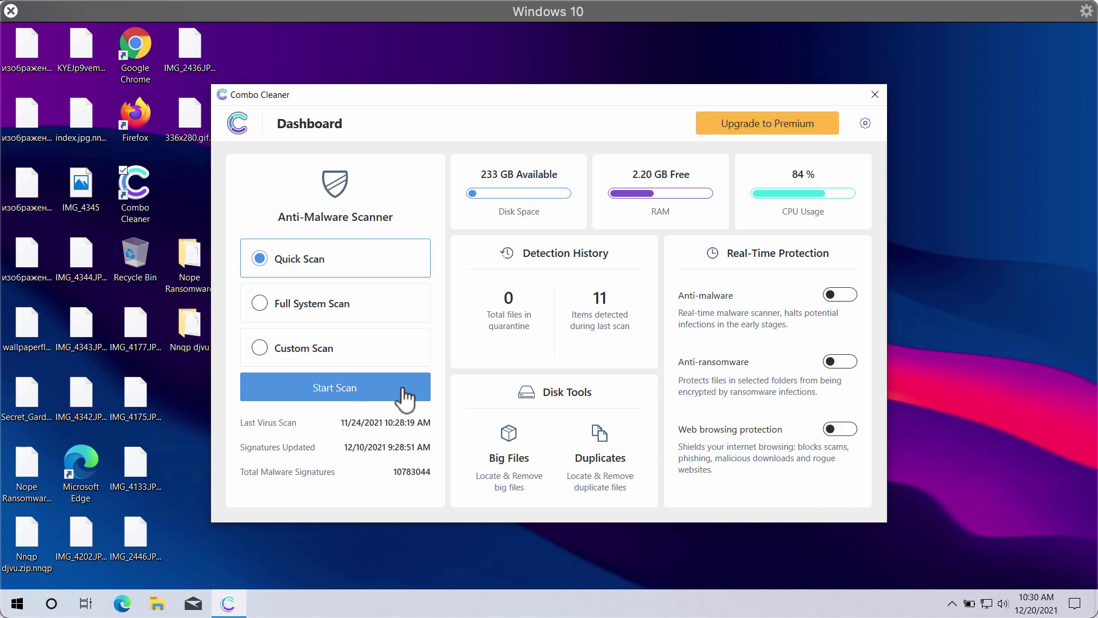
click(403, 389)
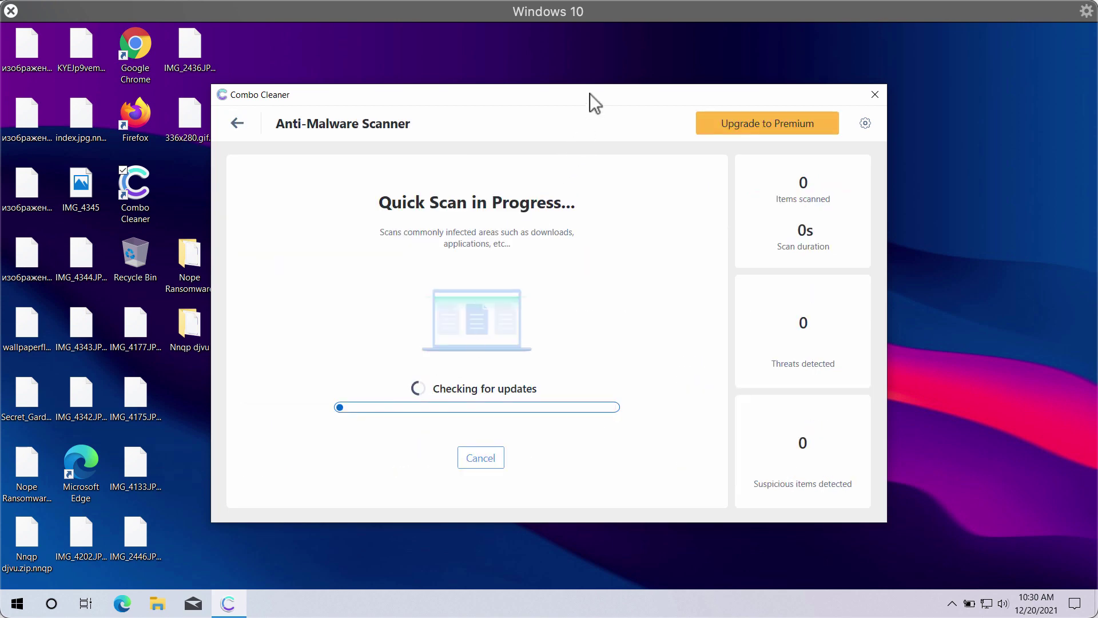
drag(589, 92, 592, 100)
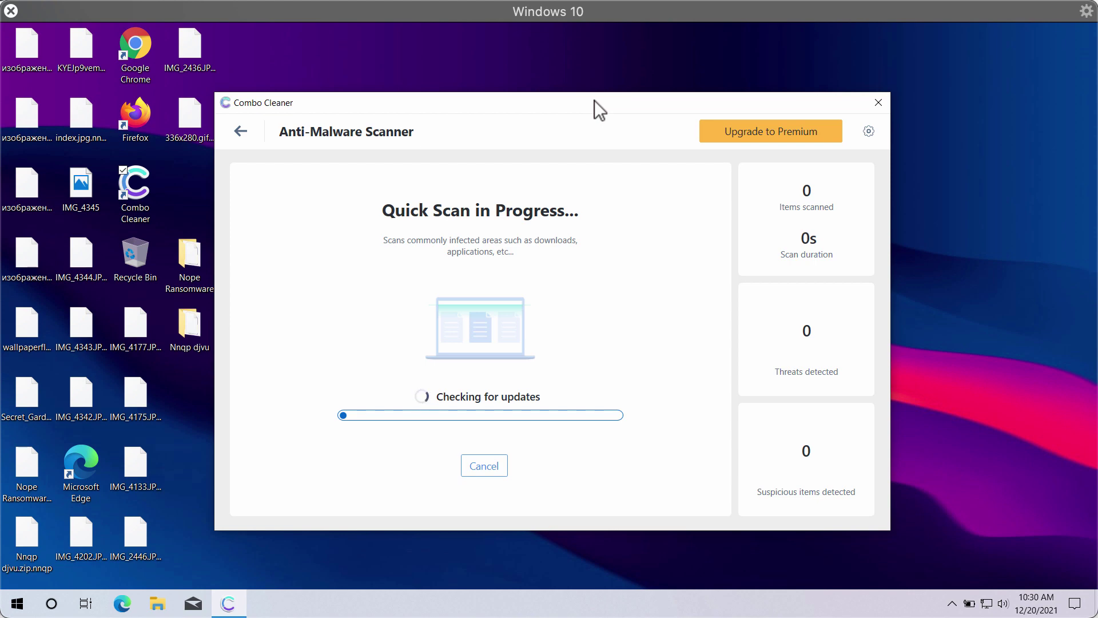
drag(595, 104, 595, 99)
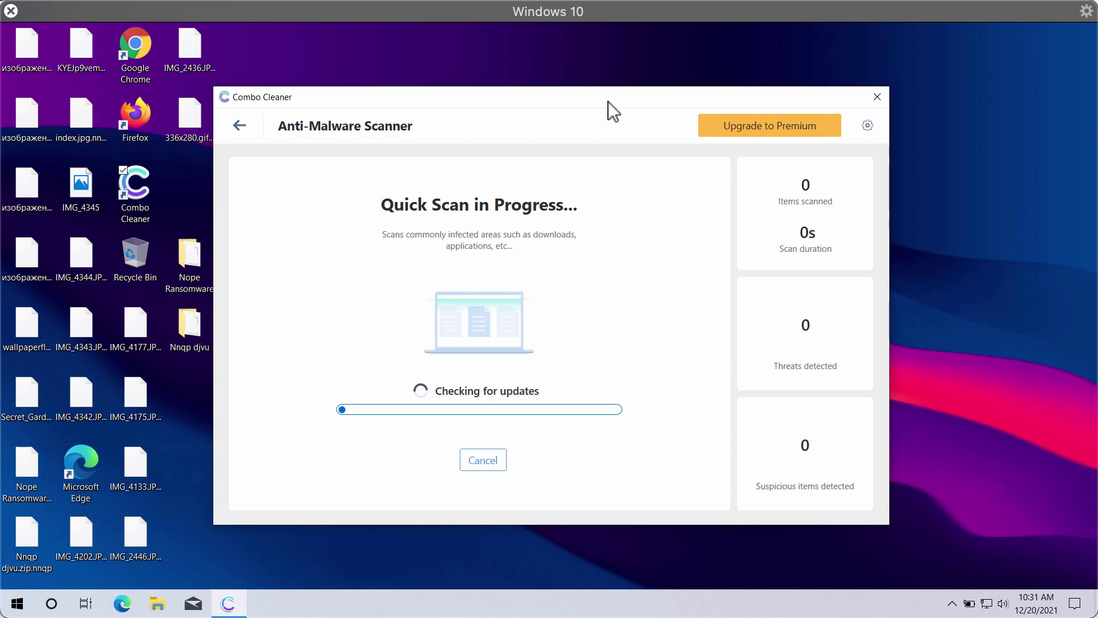
- View the Anti-Ransomware settings, then return to the running Quick Scan's progress page
click(868, 126)
click(473, 175)
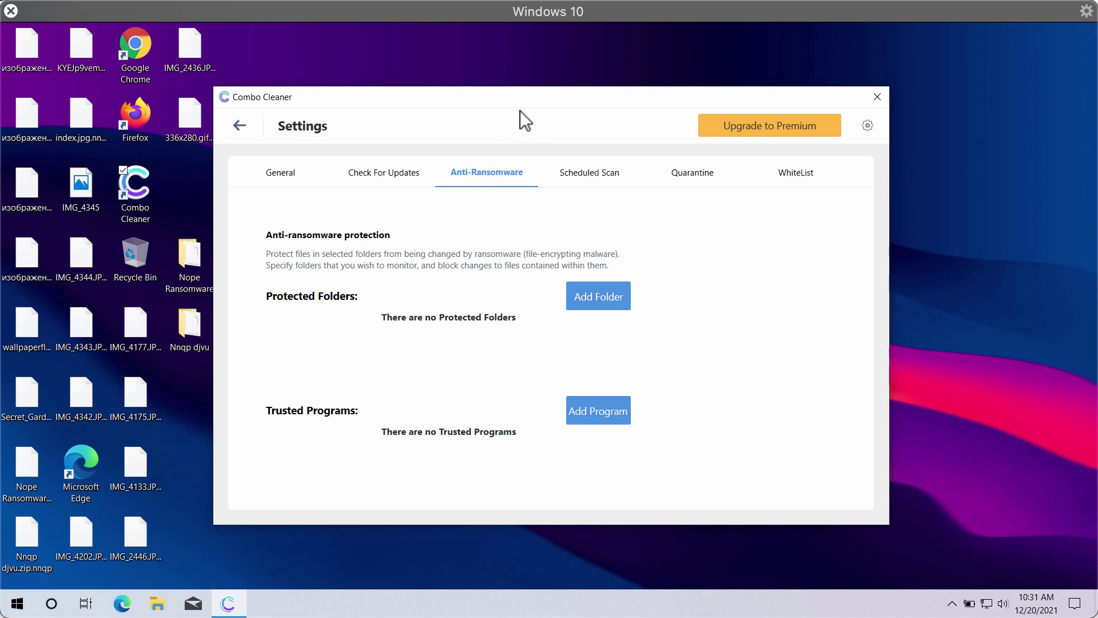
drag(581, 94, 594, 92)
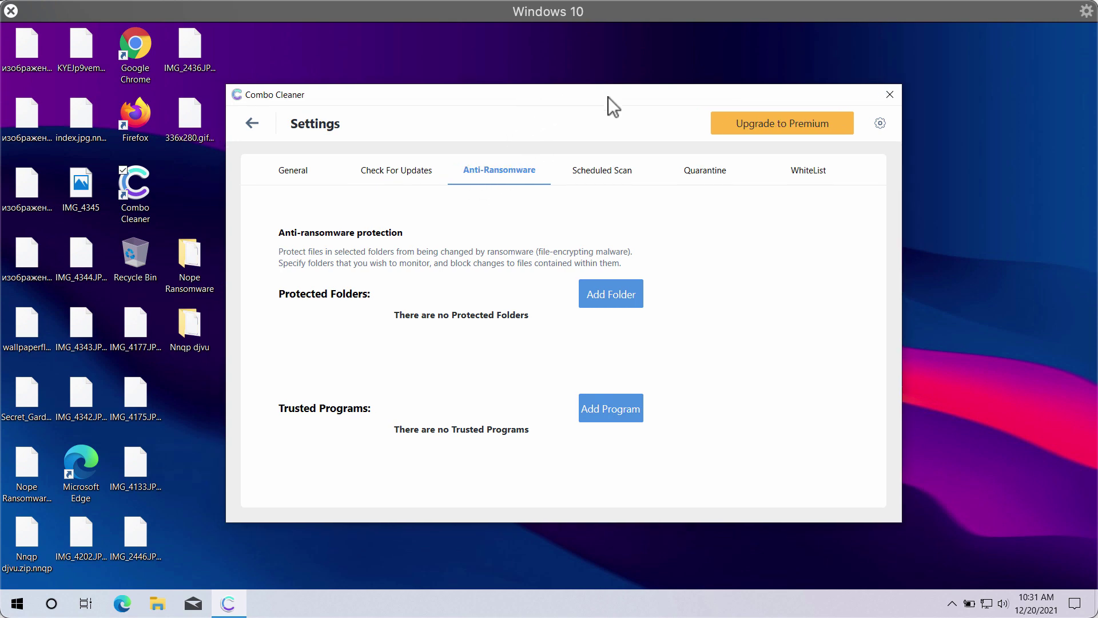
click(251, 126)
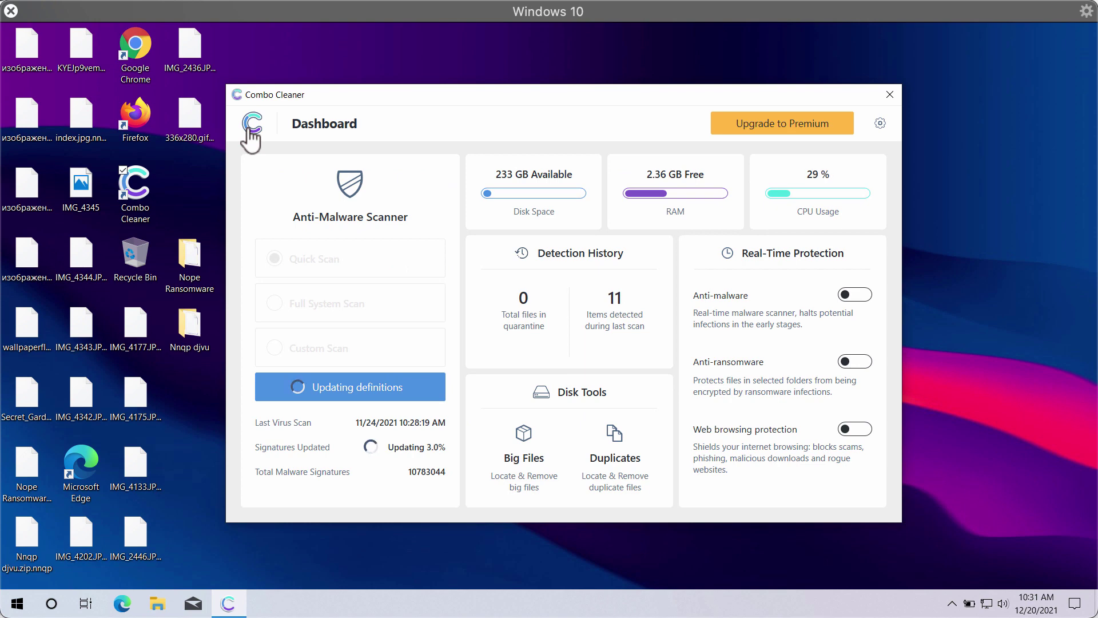
click(374, 388)
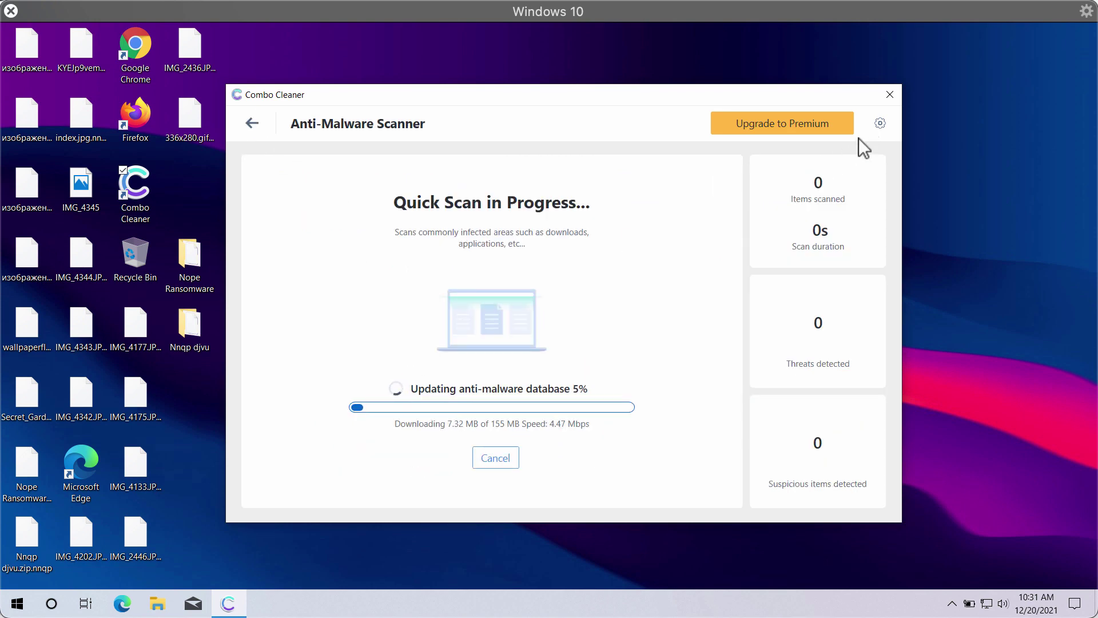
- Try Add Folder under Anti-Ransomware and dismiss the premium-only Feature Not Available notice
click(878, 124)
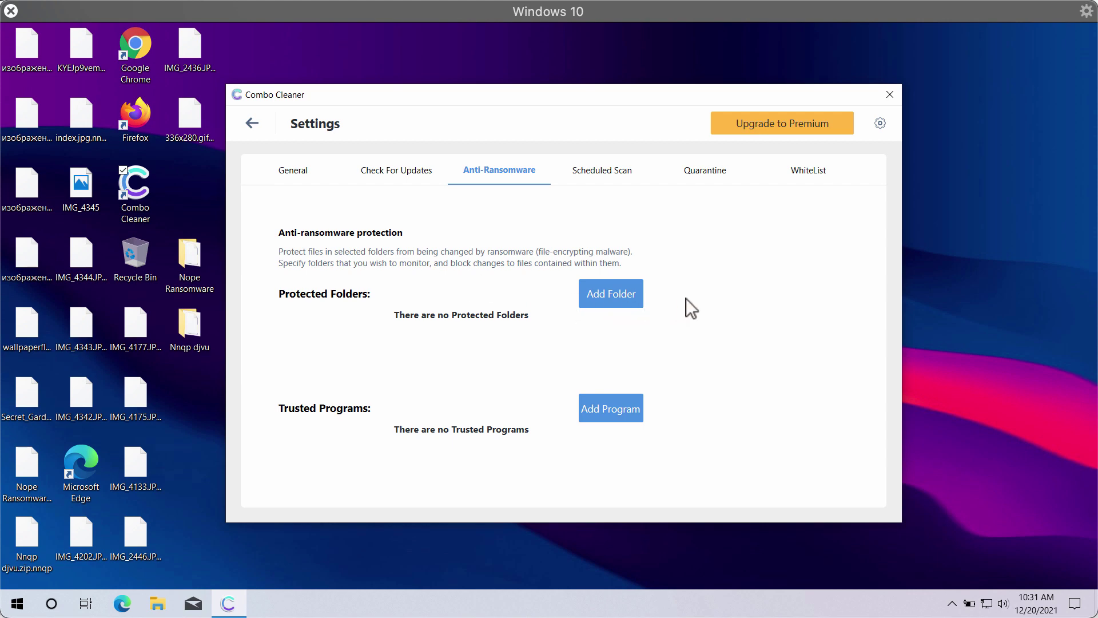
click(621, 306)
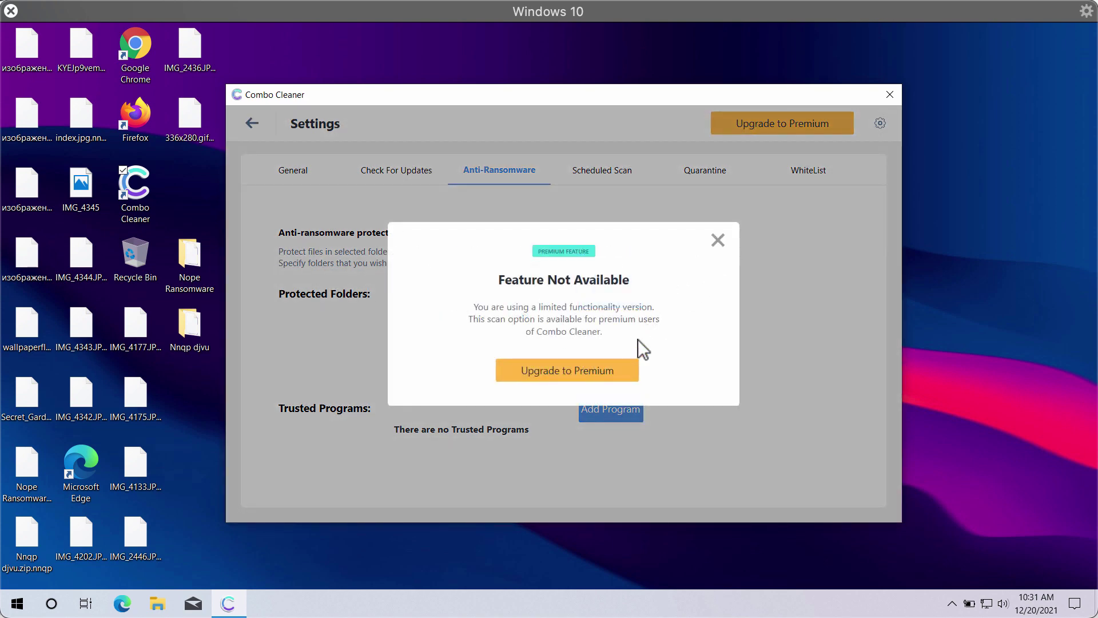
click(717, 243)
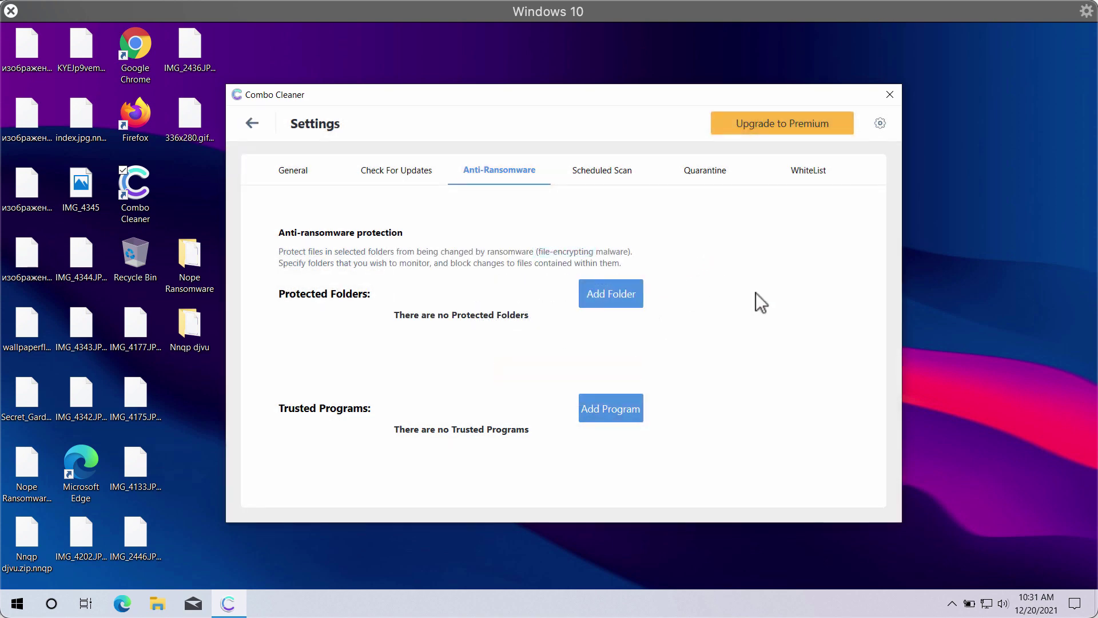
- Switch to the General settings tab, then go back to the Dashboard
click(286, 174)
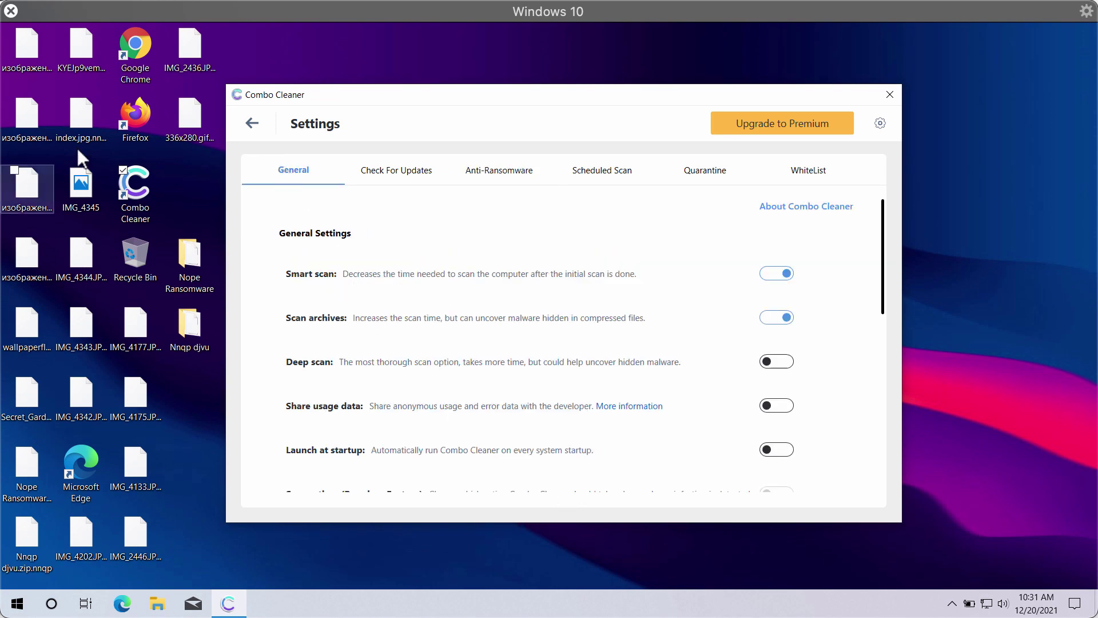
click(252, 124)
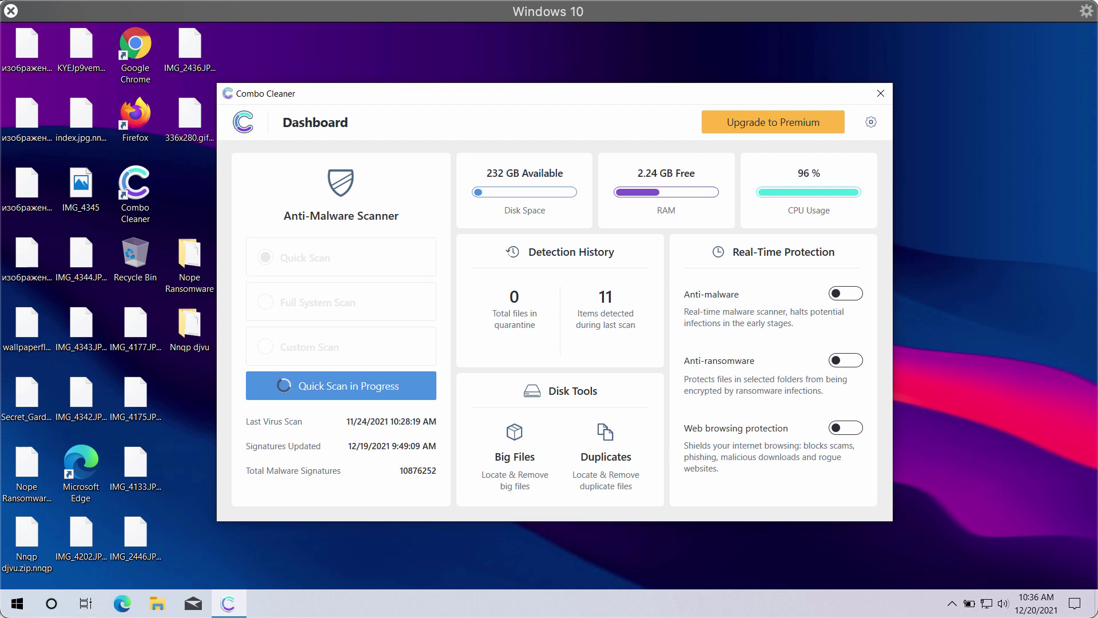
- View the Quick Scan progress (about 4.54K items, no threats), then return to the Dashboard
click(401, 387)
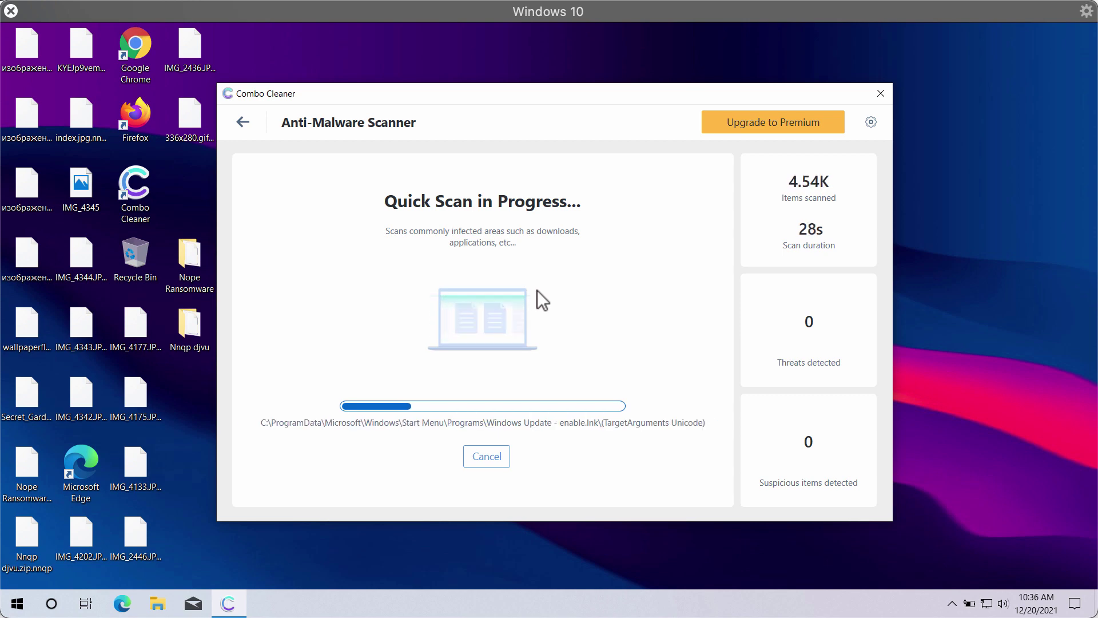
click(244, 125)
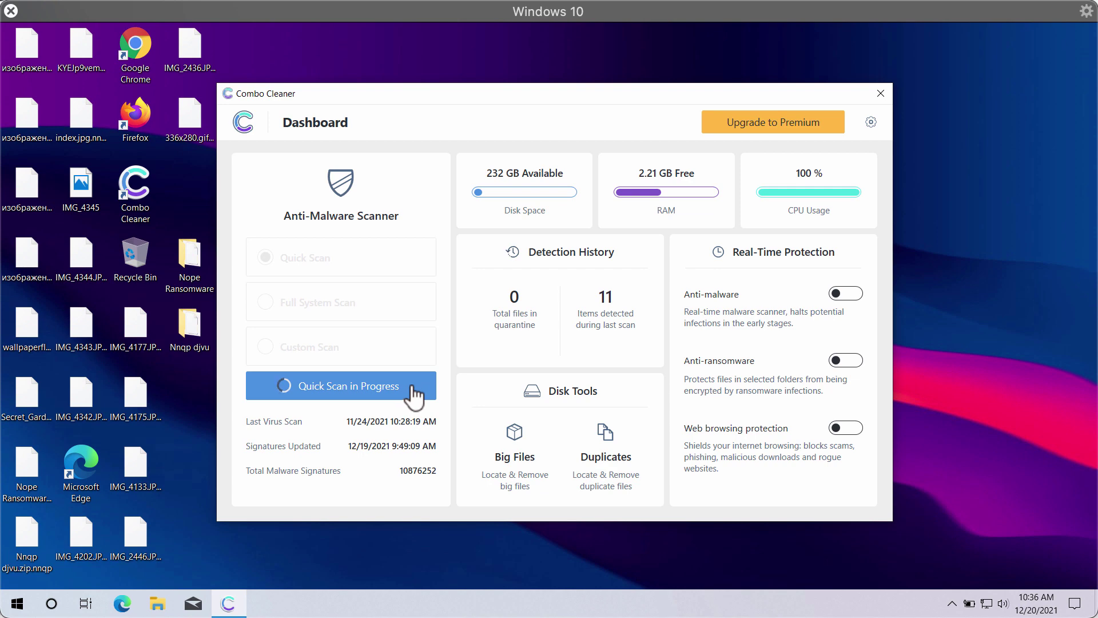
- Return from the Dashboard to Combo Cleaner's Quick Scan progress page, which still shows 0 threats detected
click(341, 257)
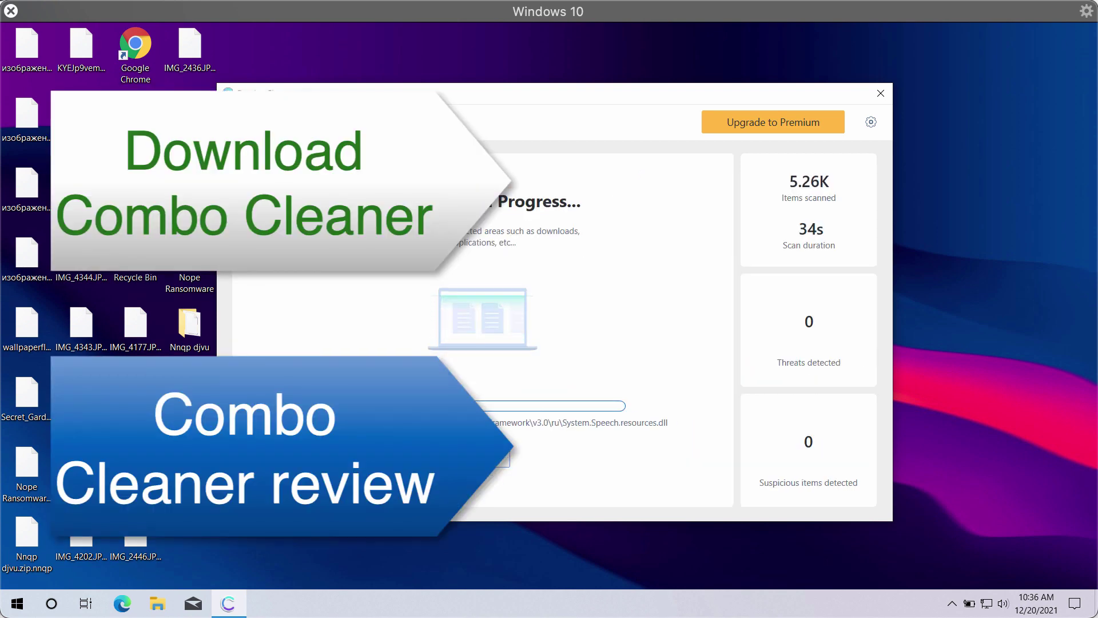